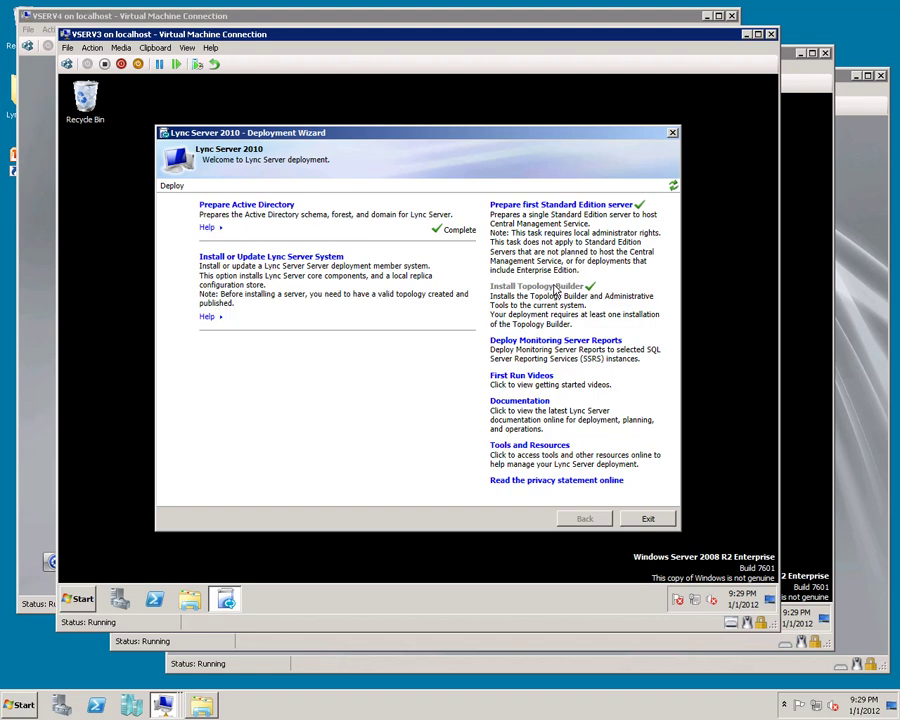
Search the Start menu for 'top' to find Lync Server Topology Builder.
{"action": "key", "text": "super"}
{"action": "type", "text": "top"}
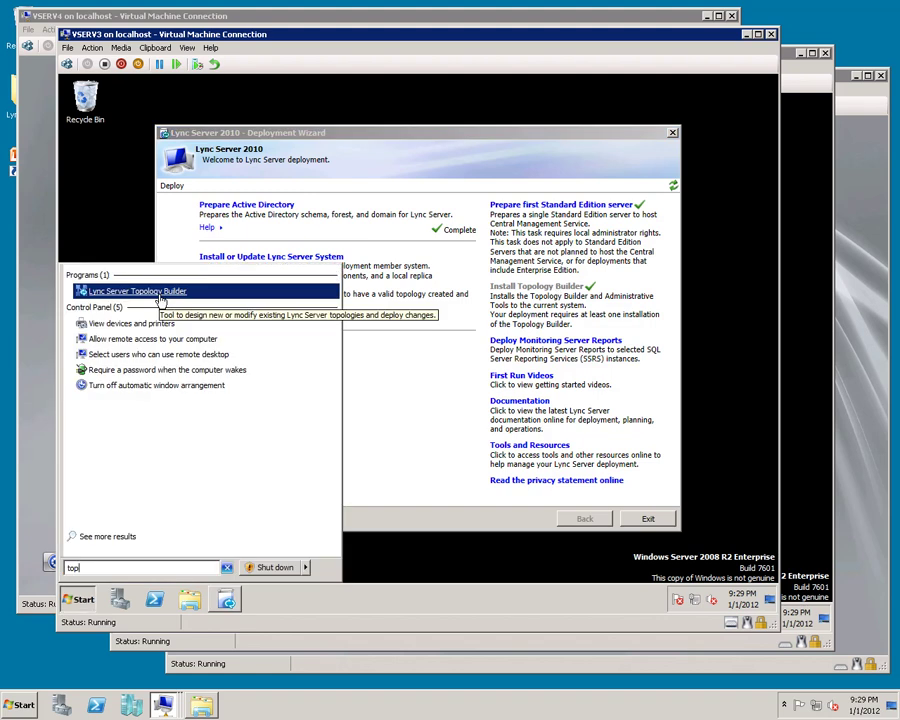
Launch Topology Builder, start a blank new topology and name its file 'topology'.
{"action": "left_click", "coordinate": [137, 291]}
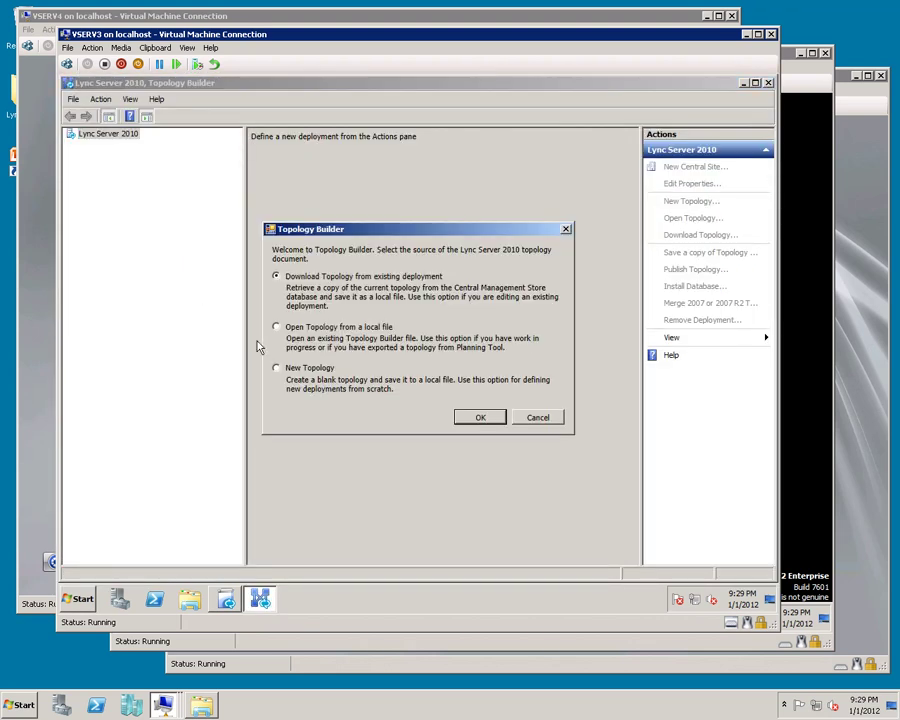
{"action": "left_click", "coordinate": [277, 370]}
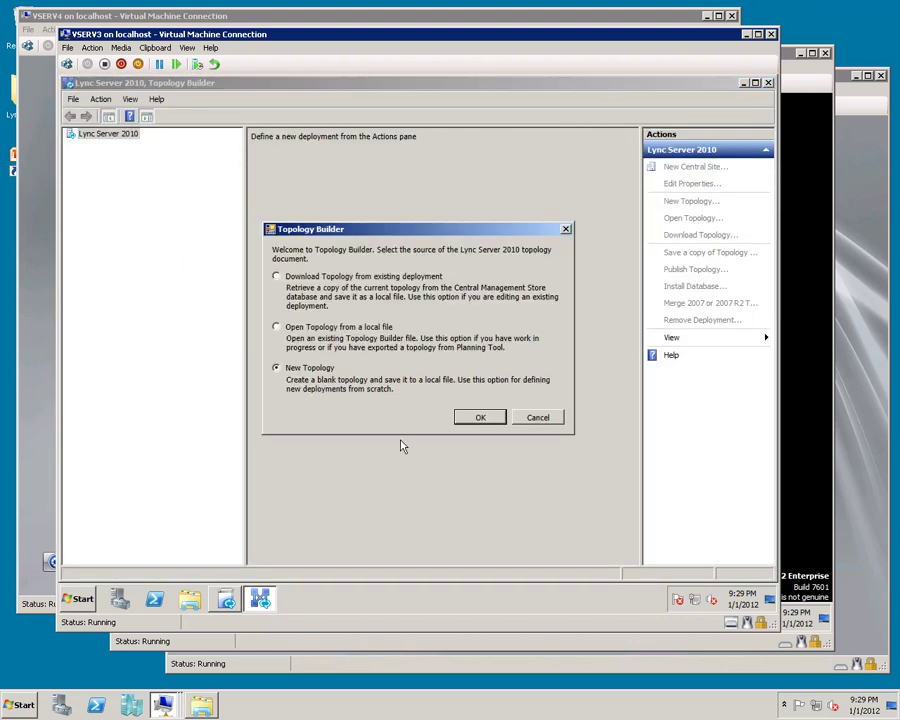
{"action": "left_click", "coordinate": [480, 420]}
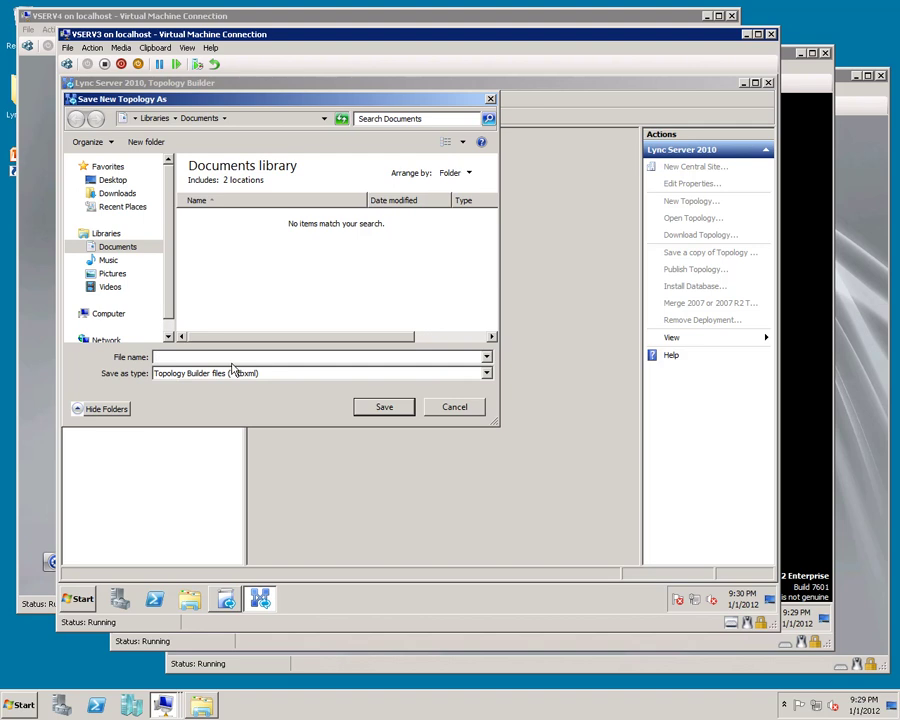
{"action": "type", "text": "topology"}
Save the topology, accepting SIP domain macroconnect.co, site FirstSite and Detroit, Michigan, USA details.
{"action": "left_click", "coordinate": [385, 408]}
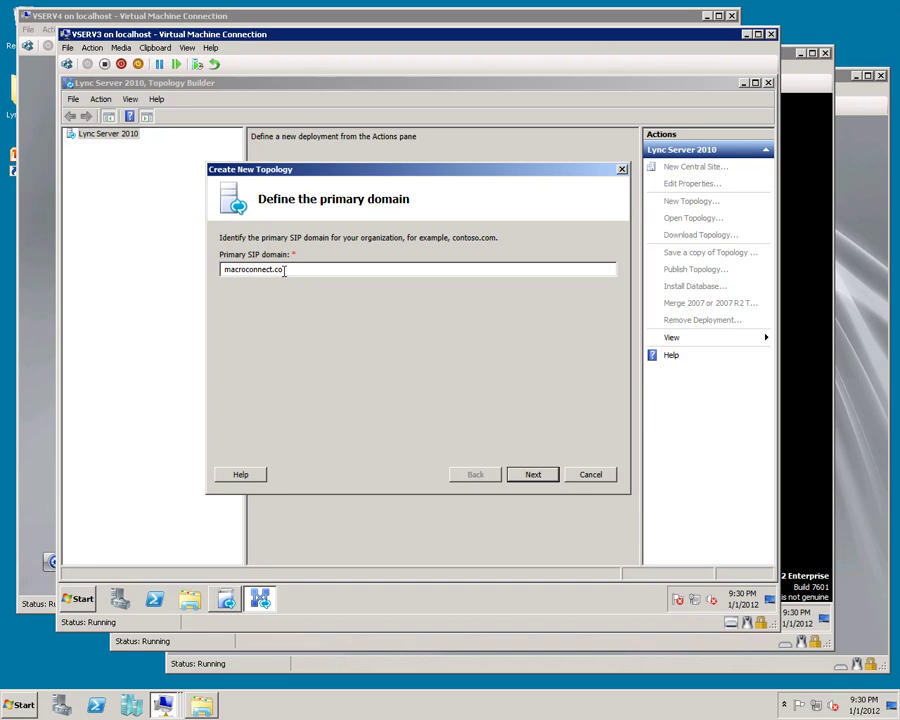
{"action": "left_click", "coordinate": [533, 476]}
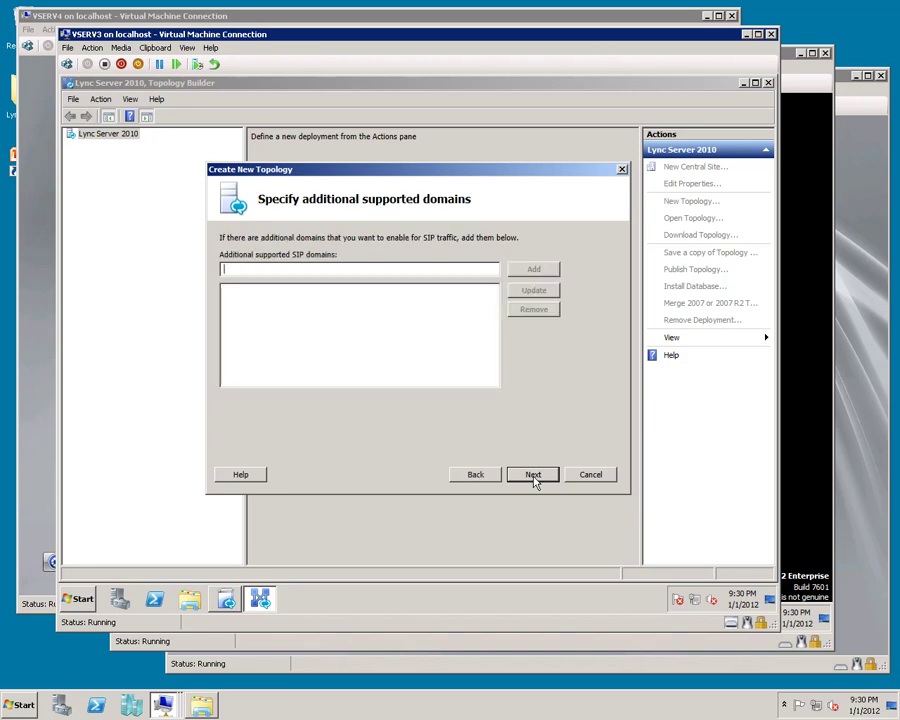
{"action": "left_click", "coordinate": [534, 476]}
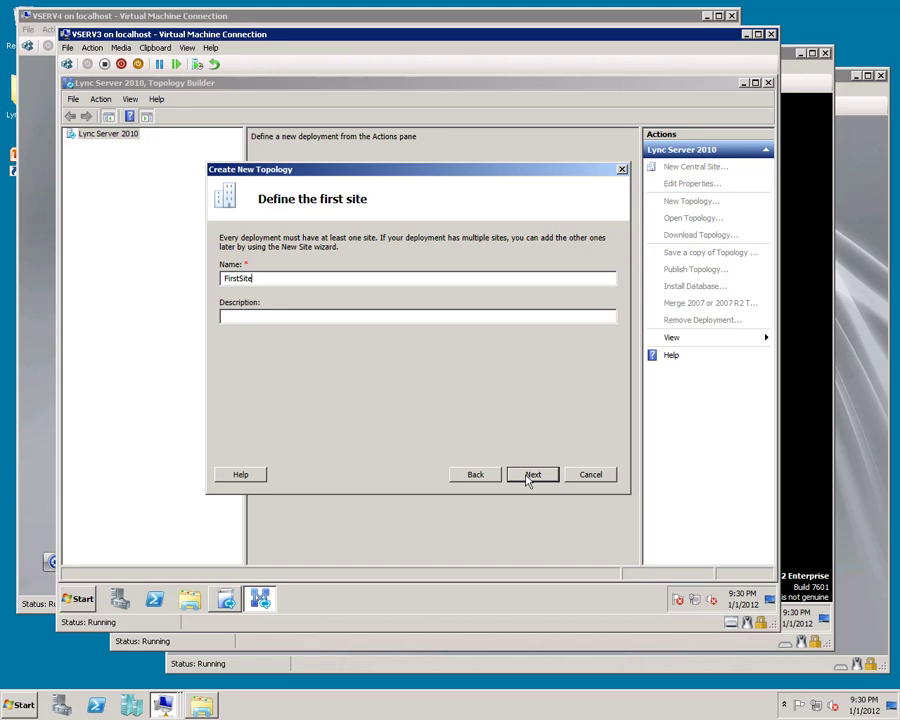
{"action": "left_click", "coordinate": [530, 477]}
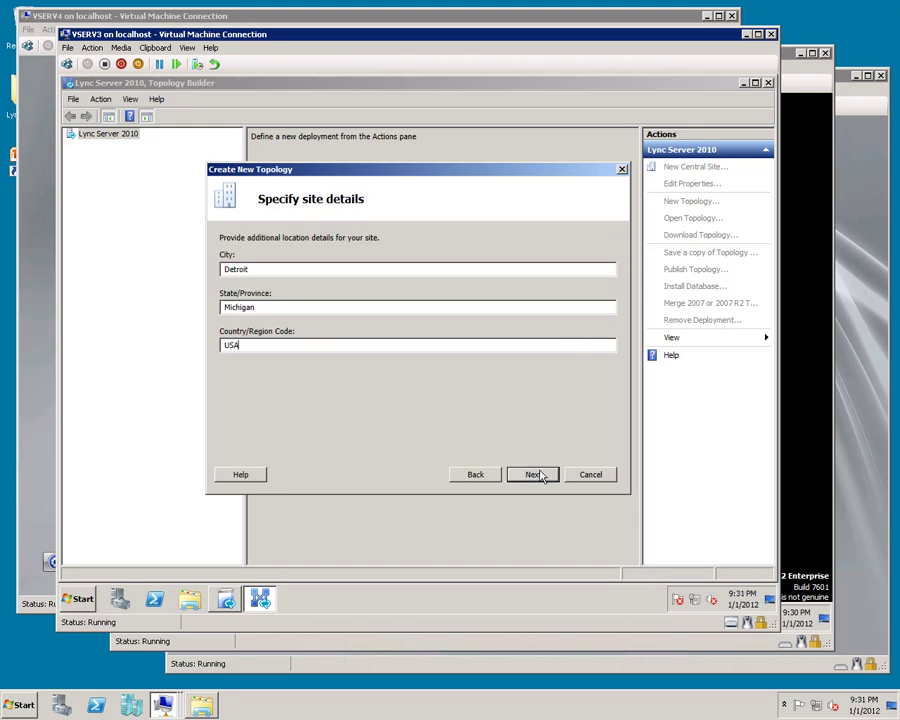
{"action": "left_click", "coordinate": [540, 477]}
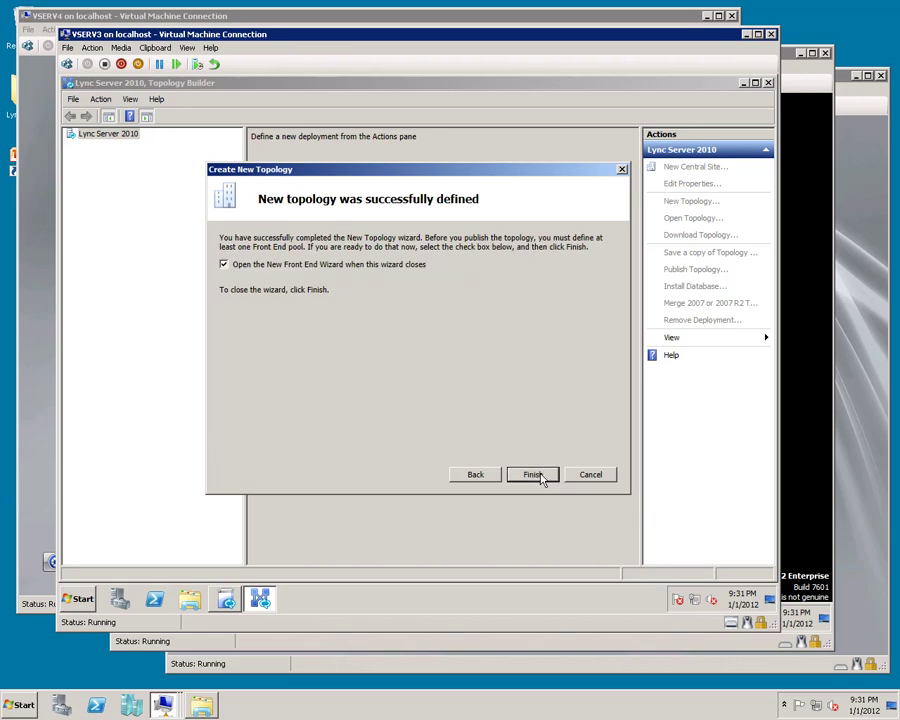
{"action": "left_click", "coordinate": [533, 475]}
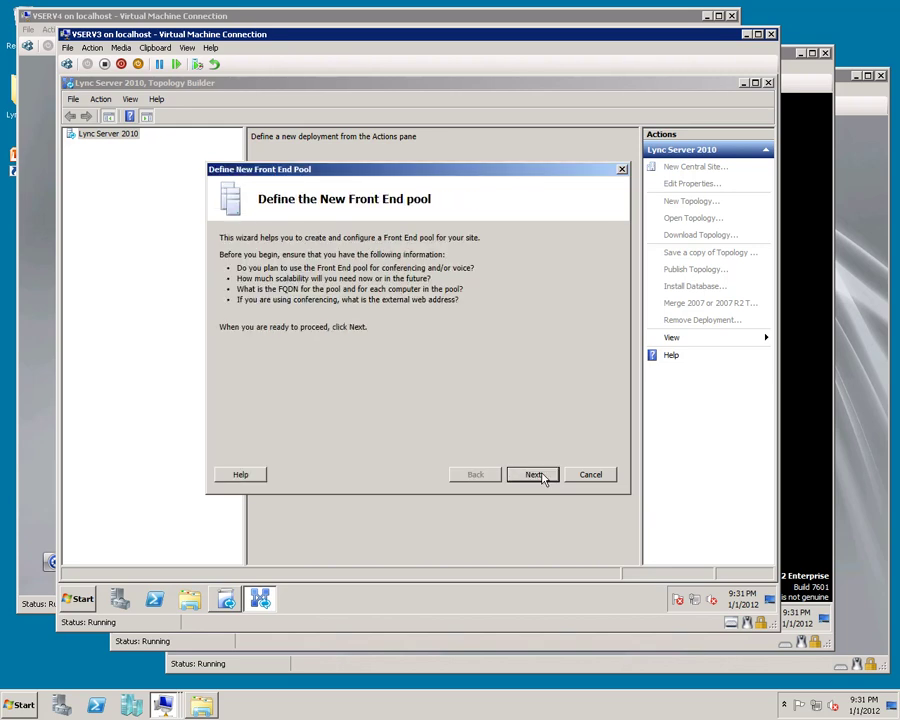
Make the pool Standard Edition with Conferencing and Dial-in PSTN conferencing enabled.
{"action": "left_click", "coordinate": [538, 475]}
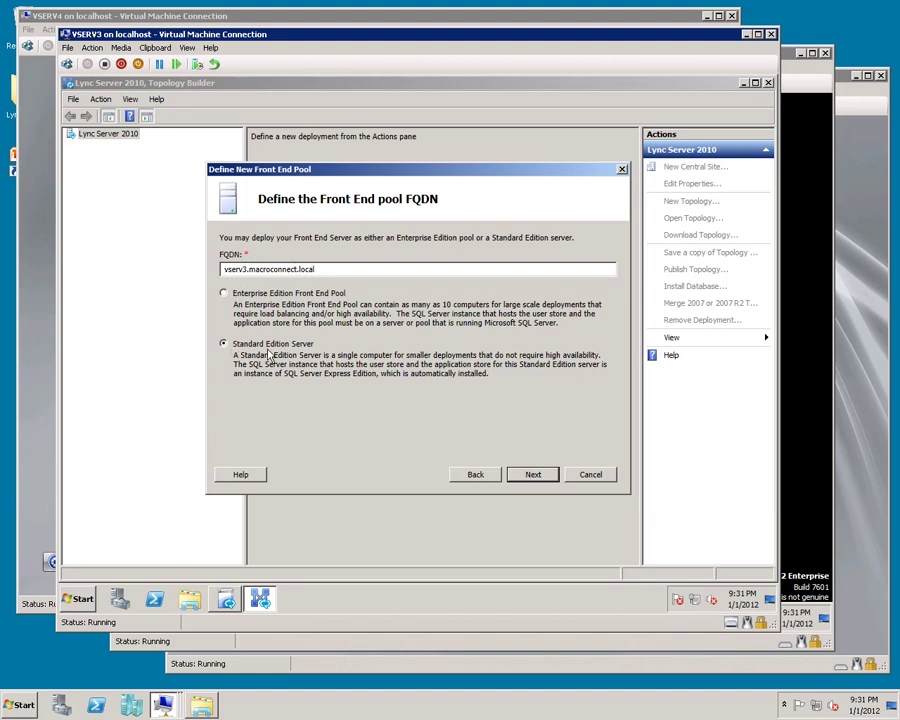
{"action": "left_click", "coordinate": [533, 476]}
{"action": "left_click", "coordinate": [223, 264]}
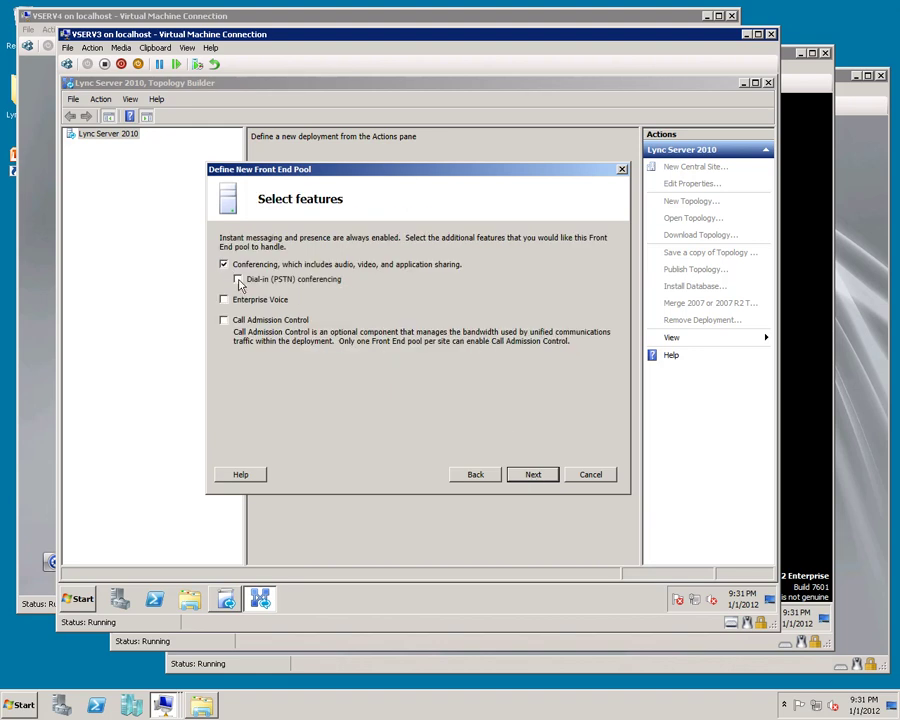
{"action": "left_click", "coordinate": [238, 280]}
{"action": "left_click", "coordinate": [525, 479]}
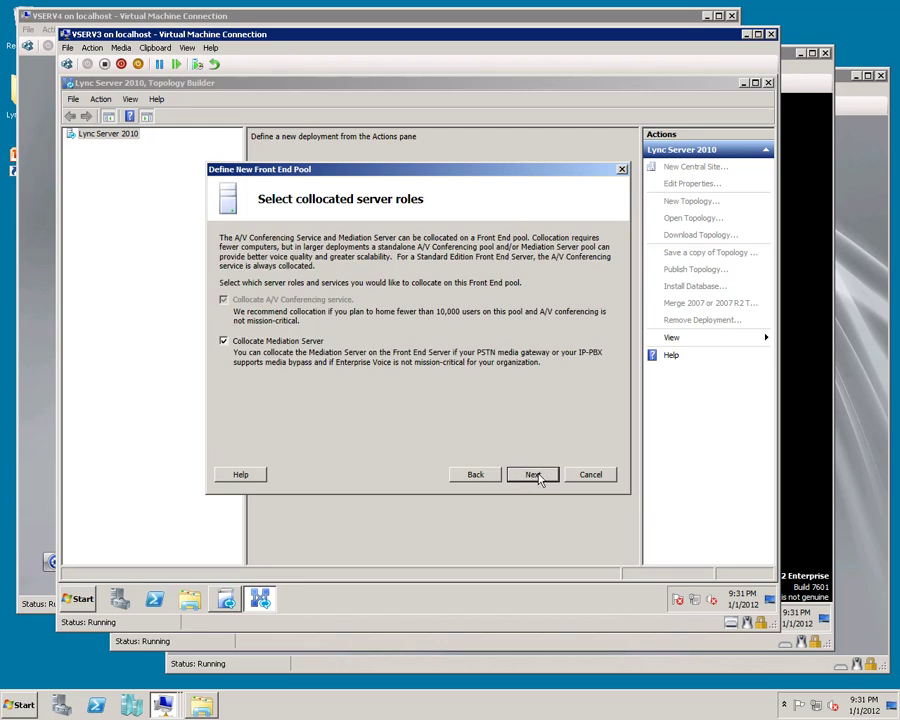
Keep collocated Mediation and Edge roles, file share LyncShare, and external URL webservice.macroconnect.co.
{"action": "left_click", "coordinate": [535, 477]}
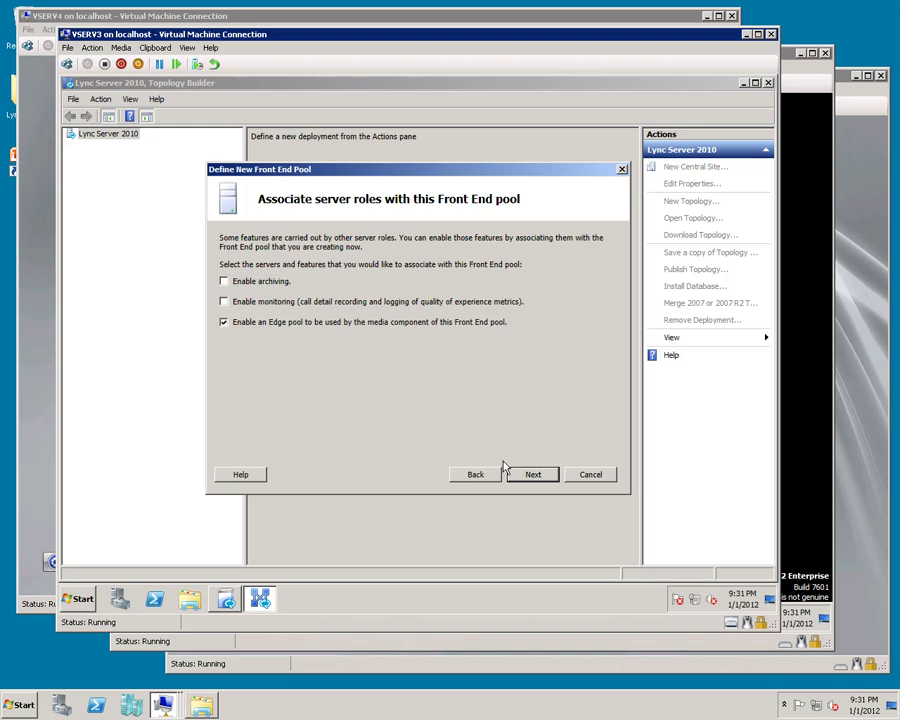
{"action": "left_click", "coordinate": [534, 478]}
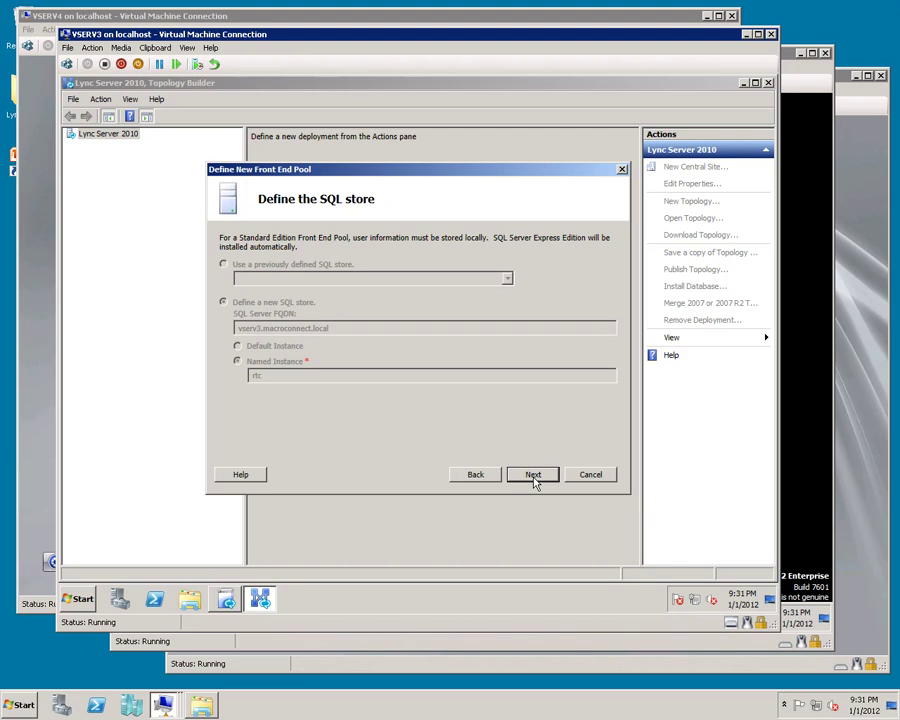
{"action": "left_click", "coordinate": [534, 476]}
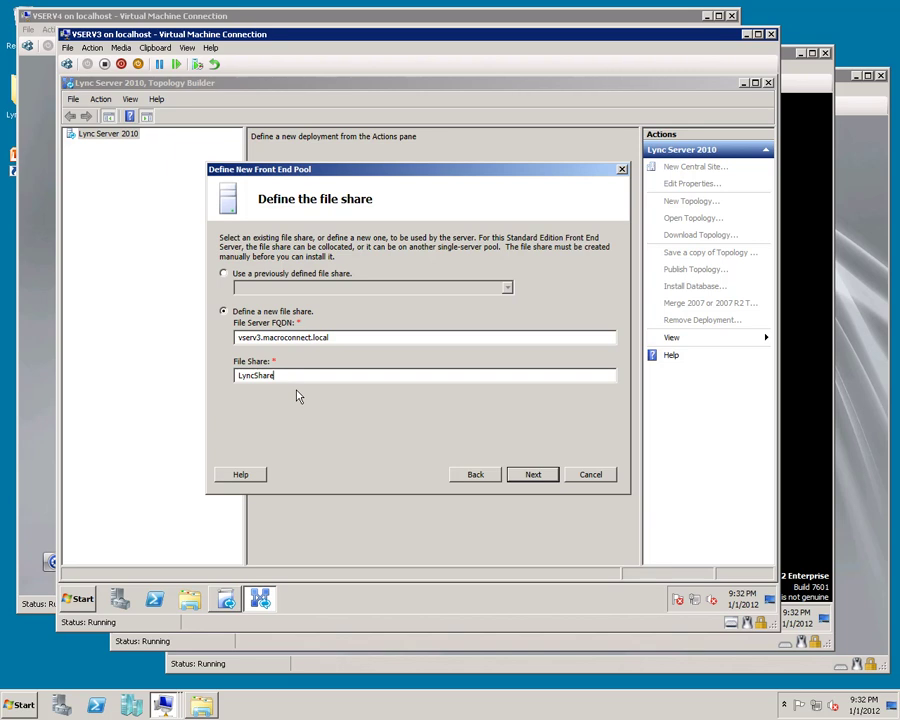
{"action": "left_click", "coordinate": [530, 475]}
{"action": "type", "text": "webservice.macroconnect.co"}
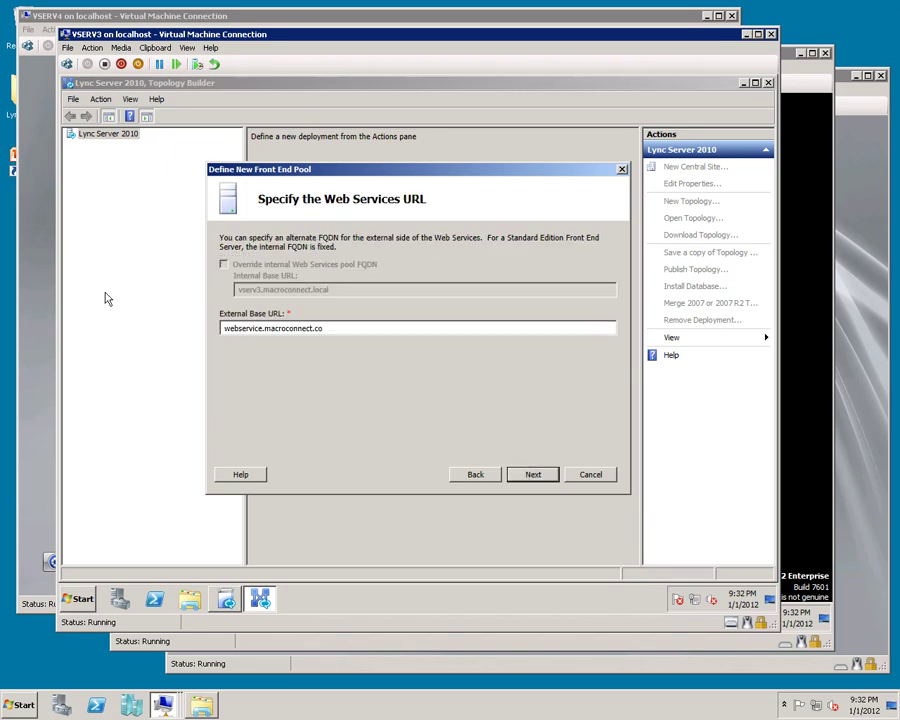
{"action": "left_click", "coordinate": [224, 331]}
Define PSTN gateway 68.68.120.62 (port 5060, TCP) for the collocated Mediation Server.
{"action": "left_click", "coordinate": [530, 475]}
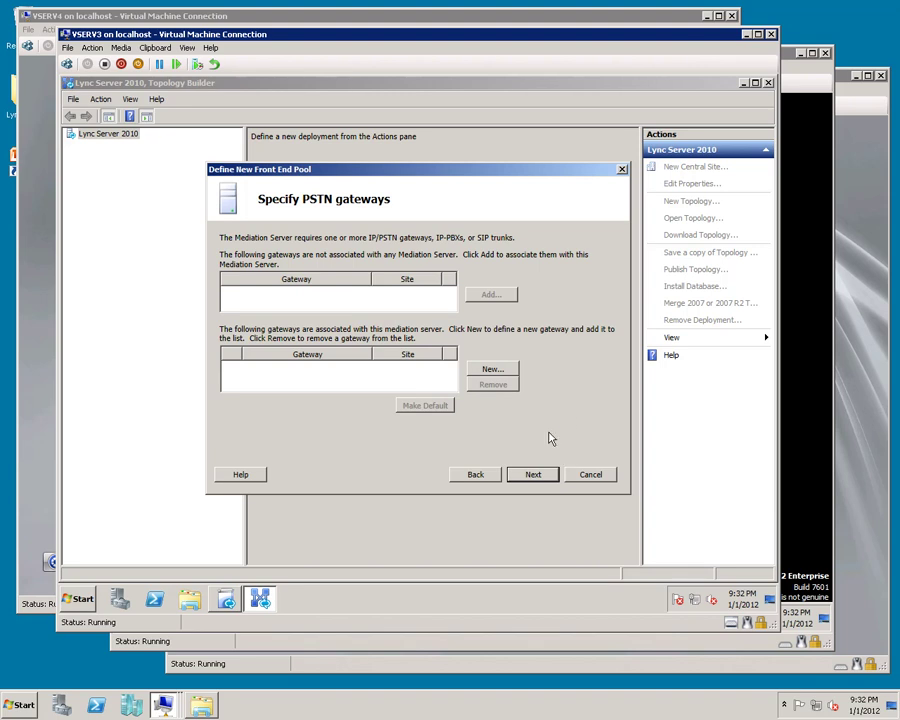
{"action": "left_click", "coordinate": [493, 370]}
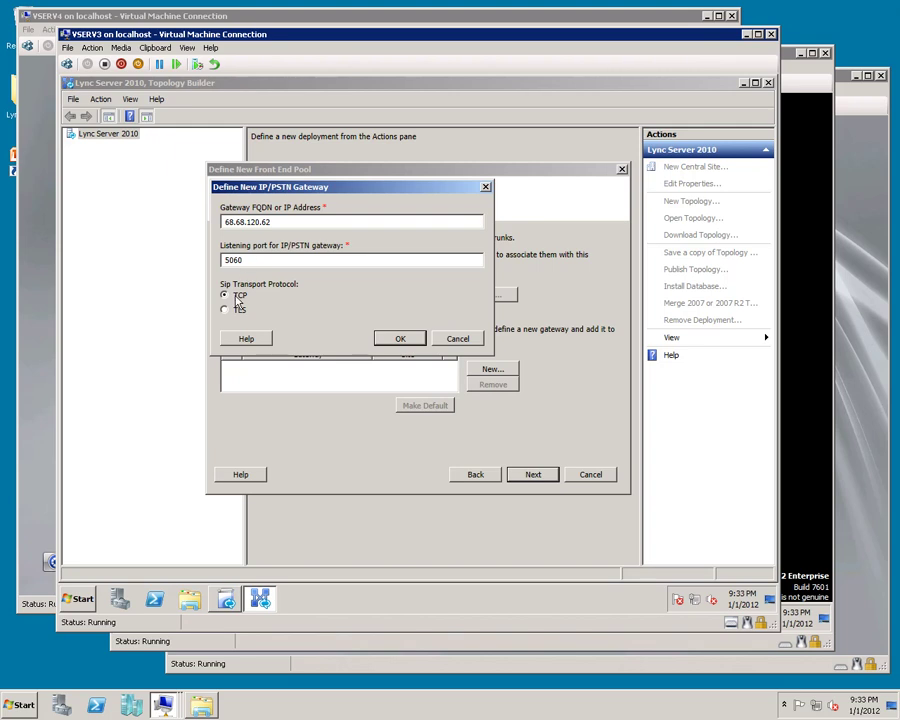
{"action": "left_click", "coordinate": [396, 339]}
Create a new single-computer edge pool vserv4.macroconnect.local.
{"action": "left_click", "coordinate": [528, 478]}
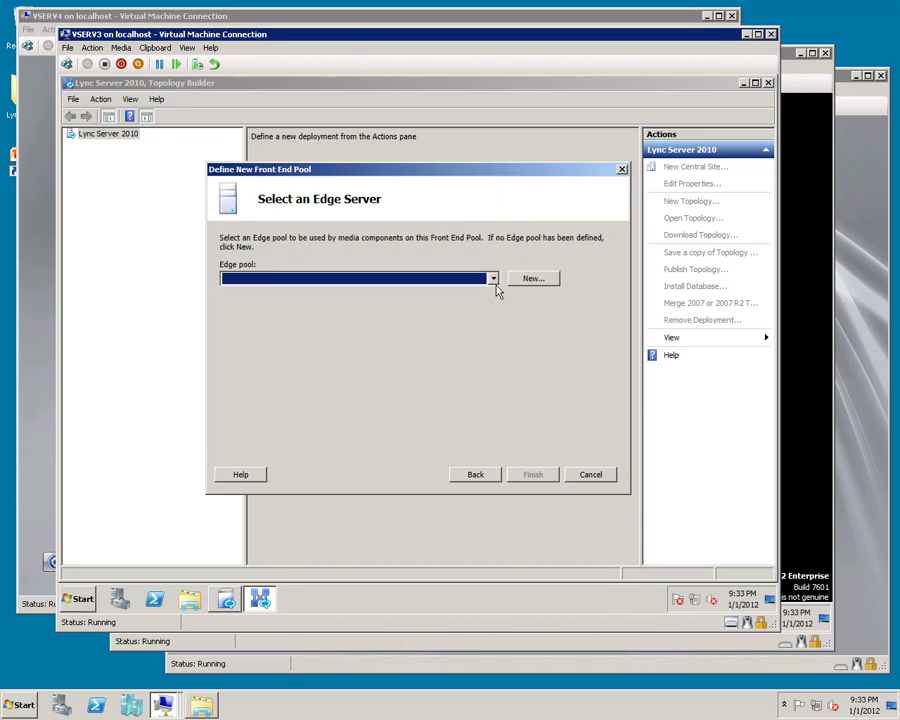
{"action": "left_click", "coordinate": [494, 281]}
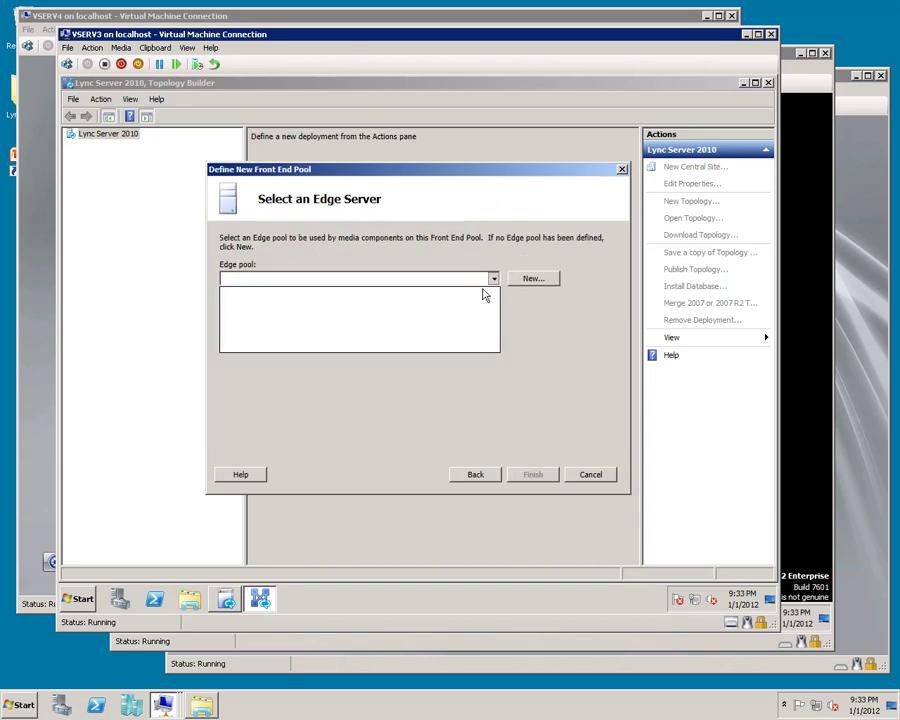
{"action": "left_click", "coordinate": [530, 287]}
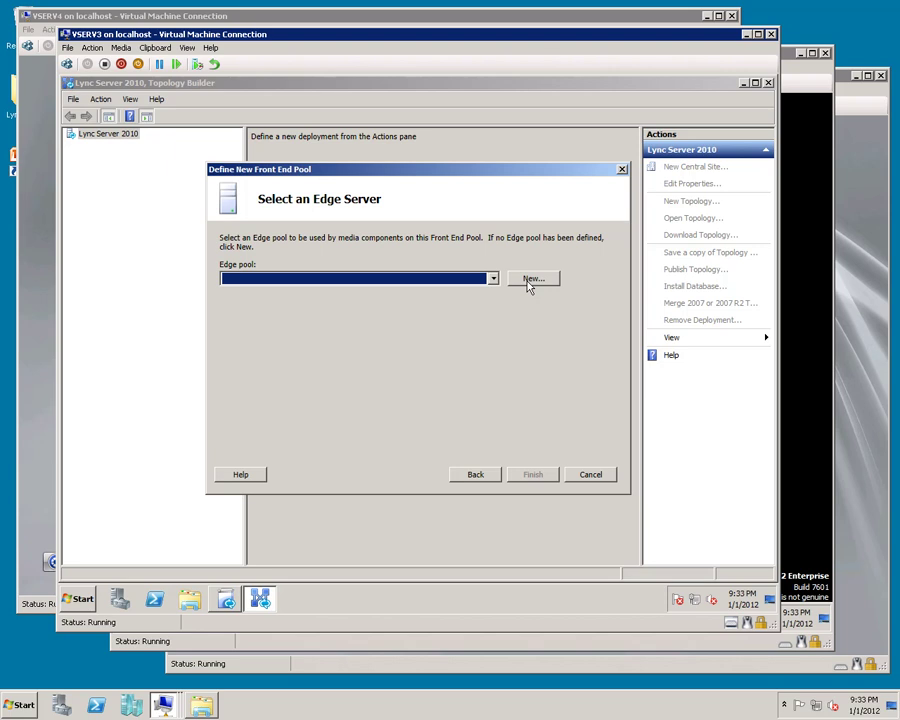
{"action": "left_click", "coordinate": [530, 283]}
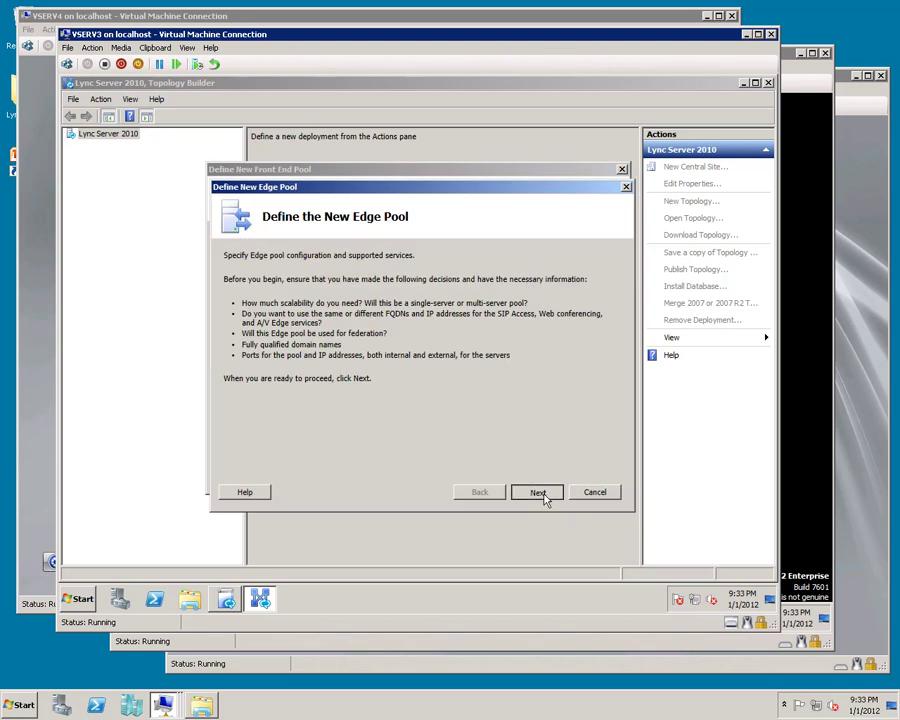
{"action": "left_click", "coordinate": [538, 493]}
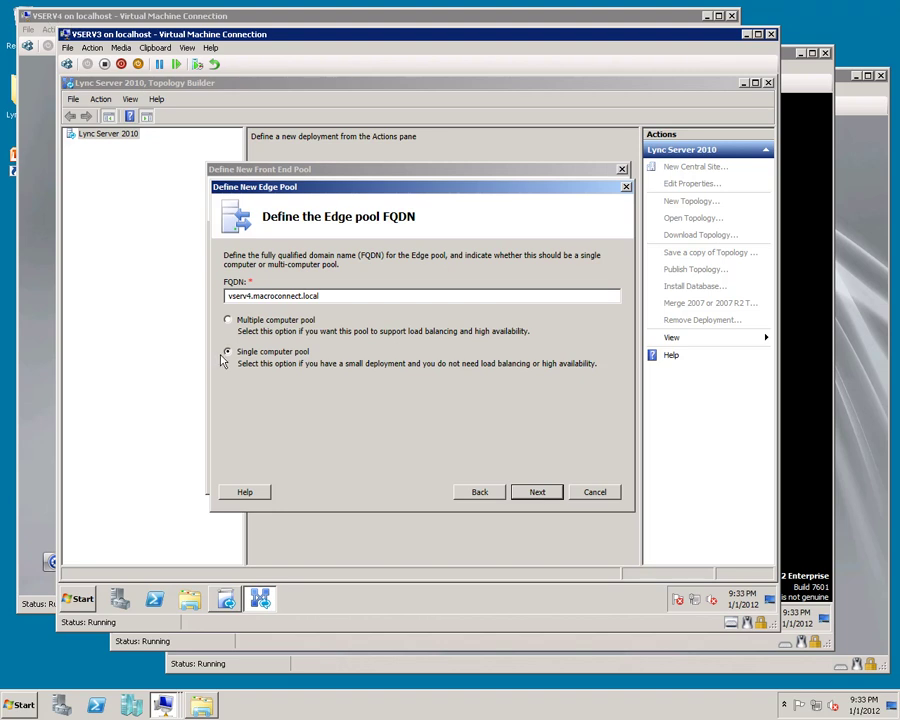
{"action": "left_click", "coordinate": [537, 493]}
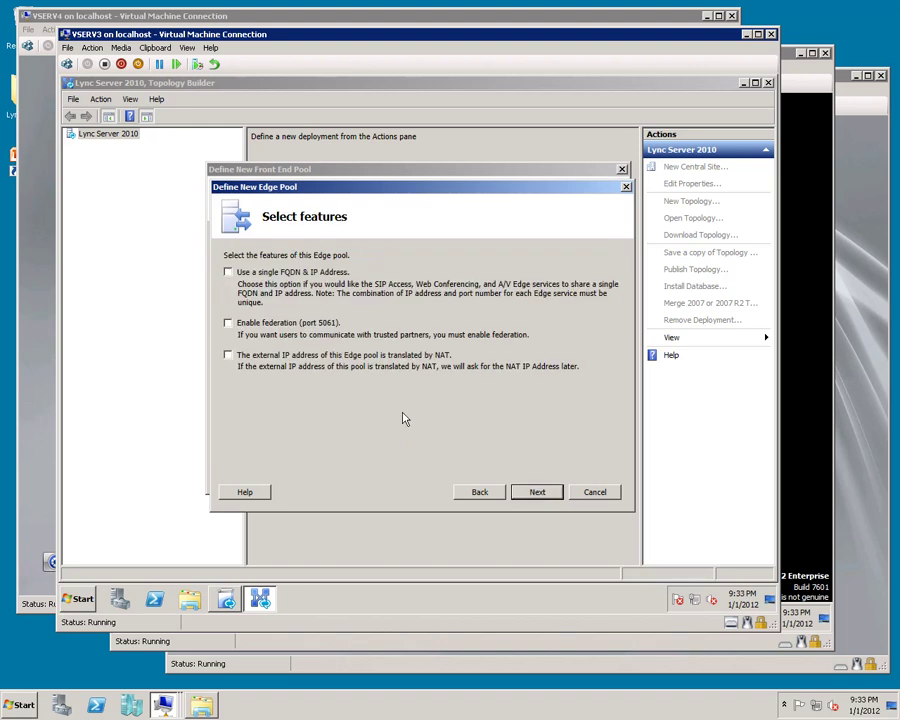
Enable single FQDN and IP, federation and NAT, with external FQDN access.macroconnect.co.
{"action": "left_click", "coordinate": [227, 273]}
{"action": "left_click", "coordinate": [229, 325]}
{"action": "left_click", "coordinate": [229, 357]}
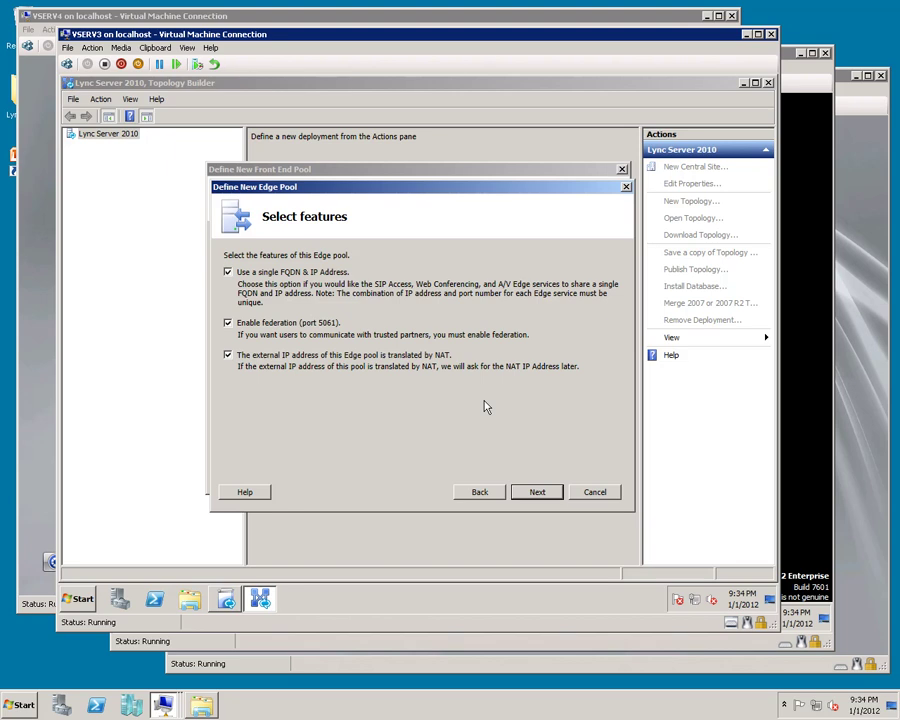
{"action": "left_click", "coordinate": [537, 493]}
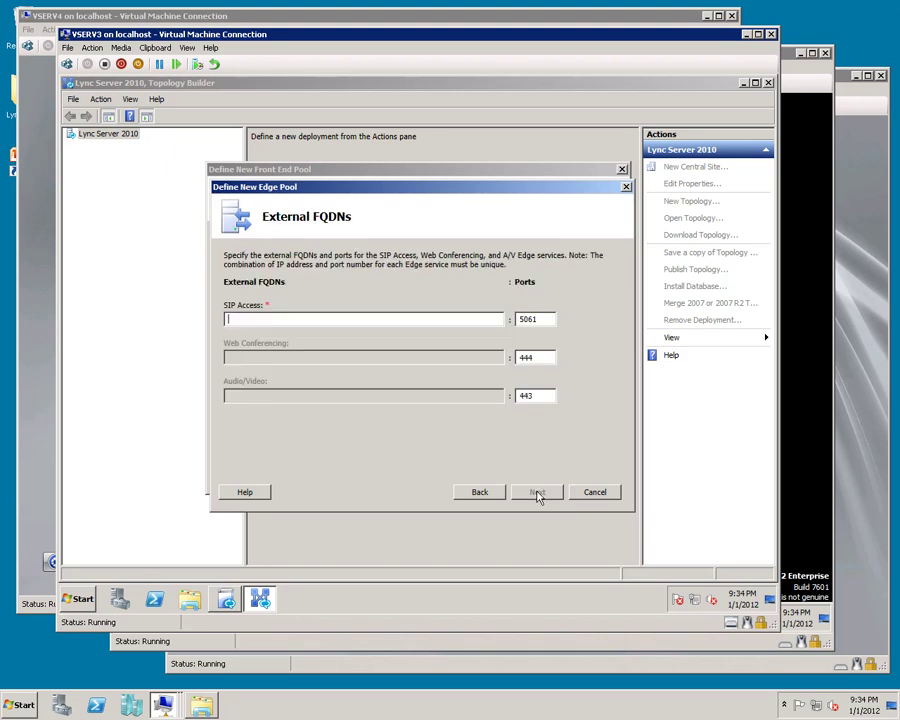
{"action": "type", "text": "access.macroconnect.net"}
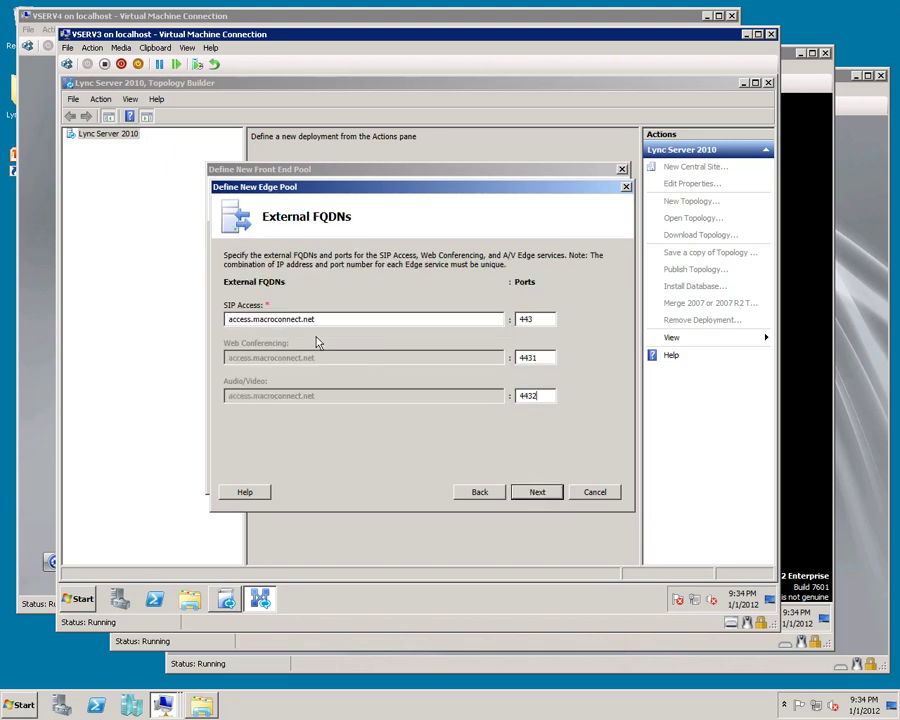
{"action": "left_click", "coordinate": [346, 326]}
{"action": "key", "text": "BackSpace"}
{"action": "key", "text": "BackSpace"}
{"action": "key", "text": "BackSpace"}
{"action": "type", "text": "co"}
Give the edge pool external IP 10.0.1.214 and public IP 173.162.52.173, then finish both wizards.
{"action": "left_click", "coordinate": [536, 495]}
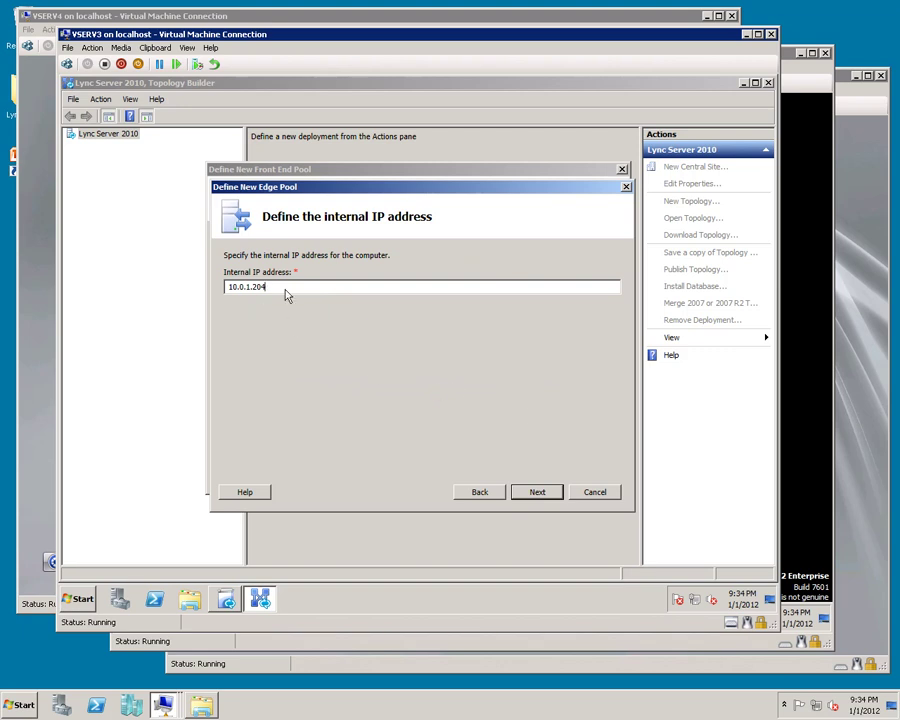
{"action": "left_click", "coordinate": [531, 494]}
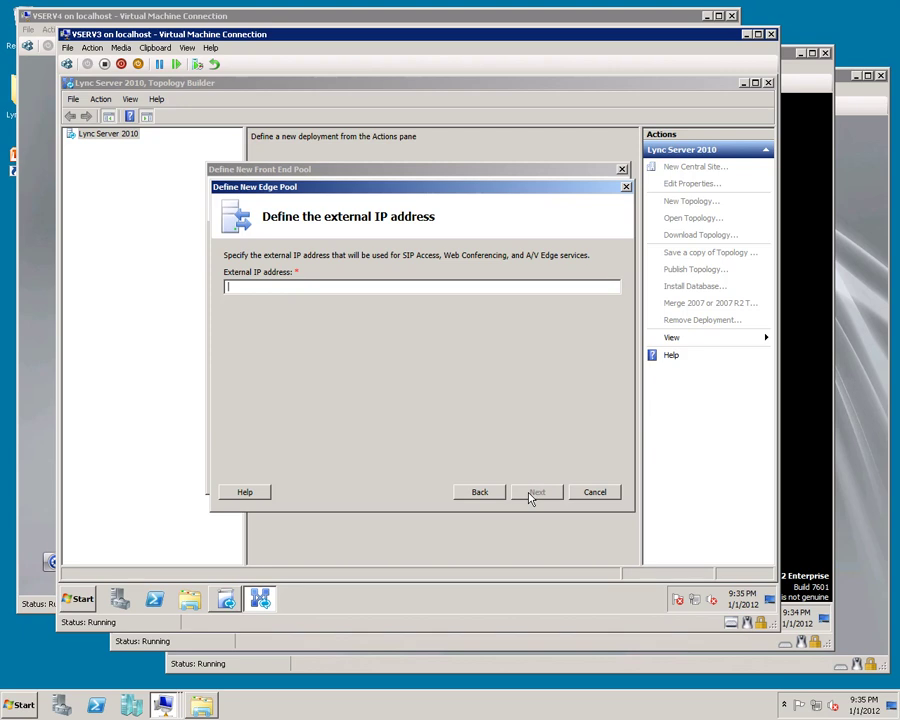
{"action": "type", "text": "10.0.1.214"}
{"action": "left_click", "coordinate": [537, 492]}
{"action": "type", "text": "173.162.52.173"}
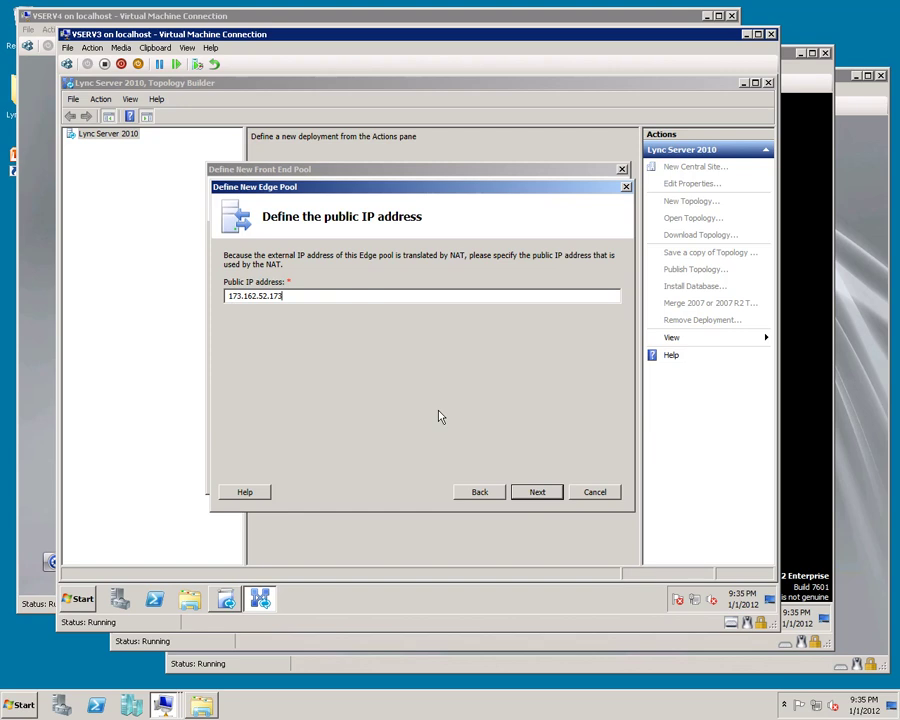
{"action": "left_click", "coordinate": [538, 495]}
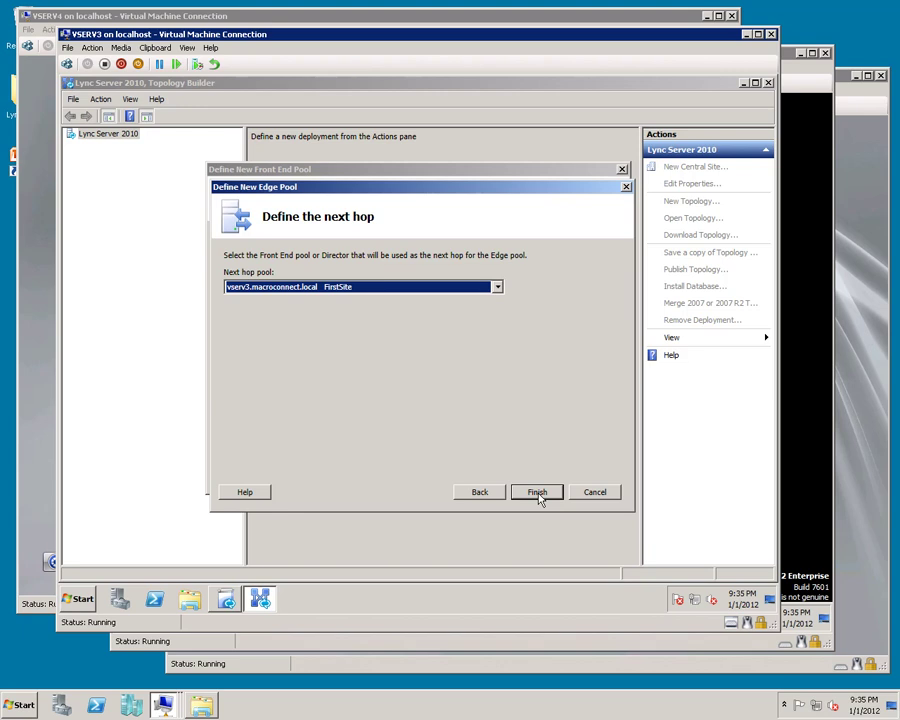
{"action": "left_click", "coordinate": [538, 494]}
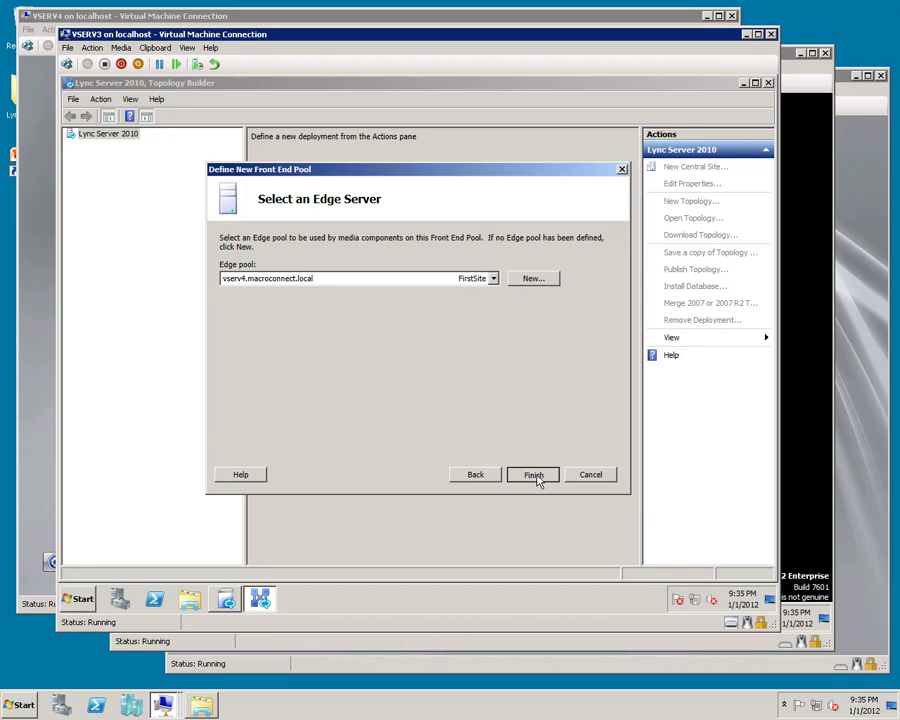
{"action": "left_click", "coordinate": [534, 475]}
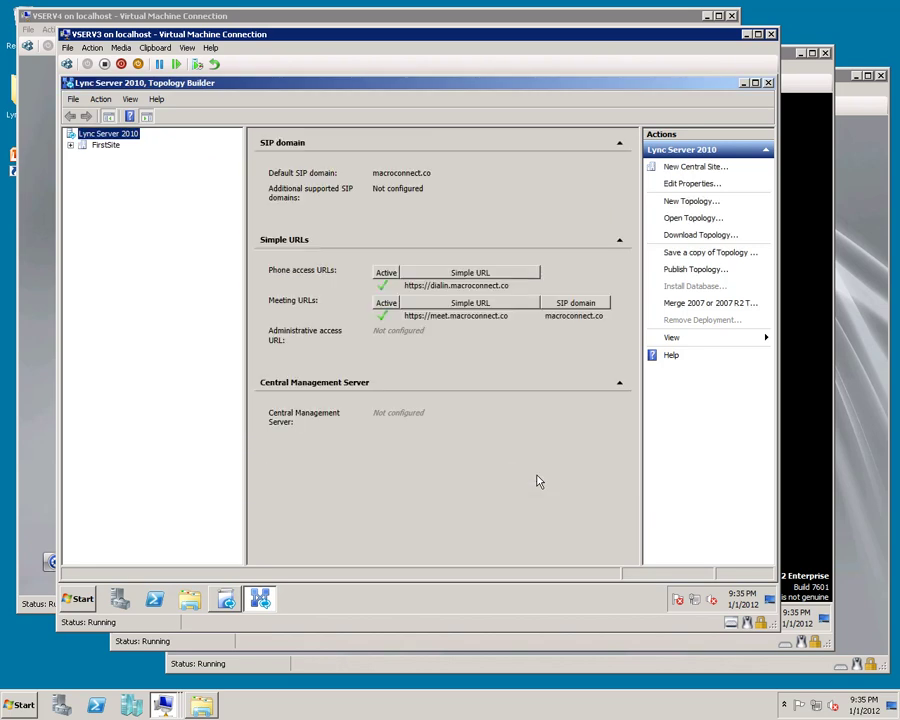
Replace the old dialin.macroconnect.co phone access URL with lync.macroconnect.co/dialin.
{"action": "left_click", "coordinate": [686, 190]}
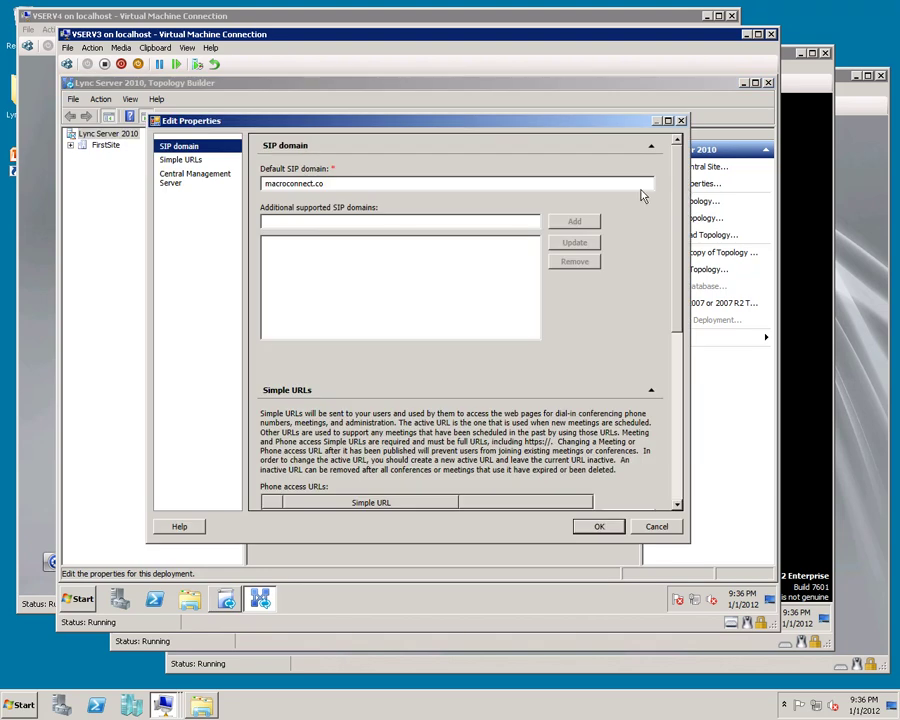
{"action": "left_click_drag", "start_coordinate": [677, 257], "coordinate": [697, 352]}
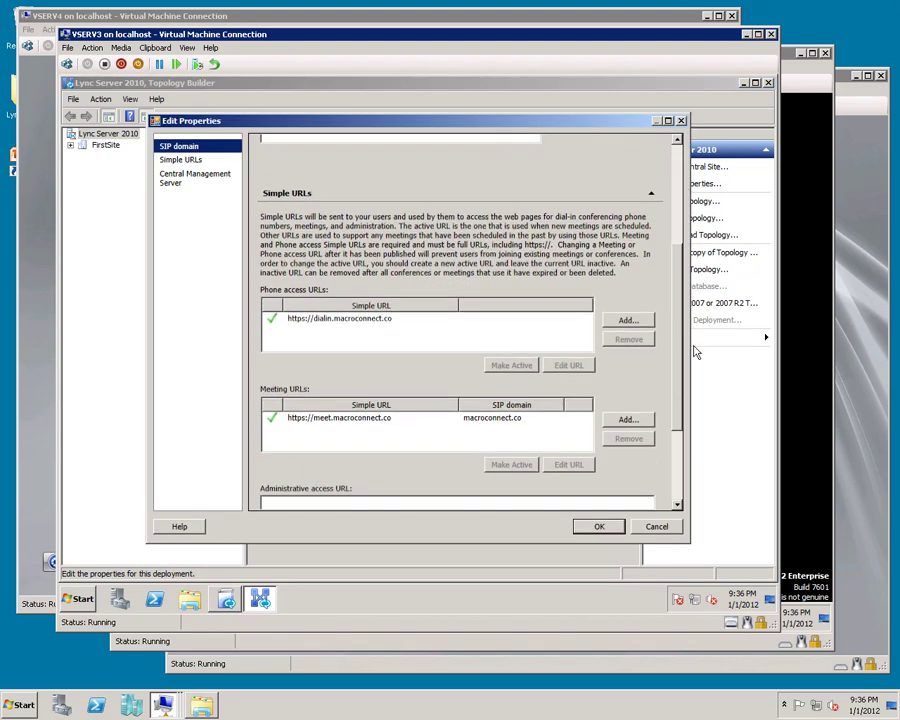
{"action": "left_click", "coordinate": [618, 326]}
{"action": "type", "text": "lync.macroconnect.co/dialin"}
{"action": "left_click", "coordinate": [166, 197]}
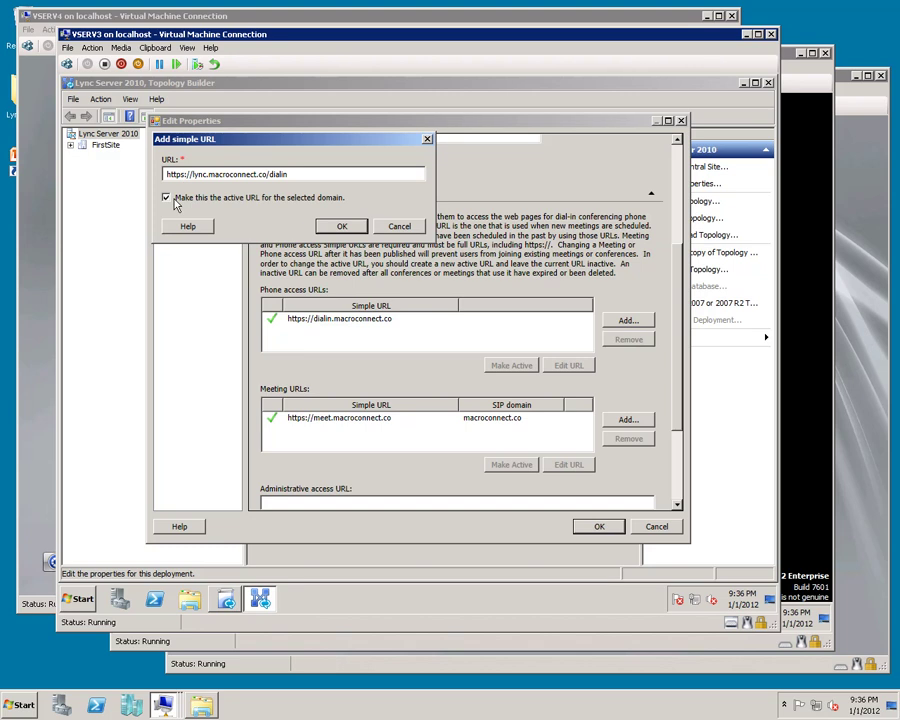
{"action": "left_click", "coordinate": [341, 228]}
{"action": "left_click", "coordinate": [340, 319]}
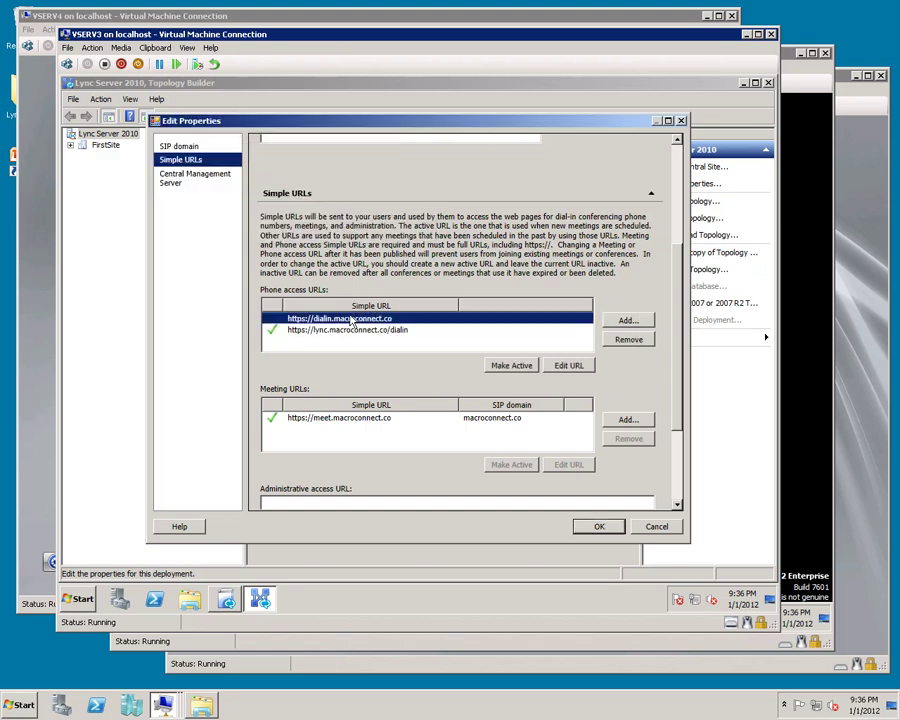
{"action": "left_click", "coordinate": [628, 341]}
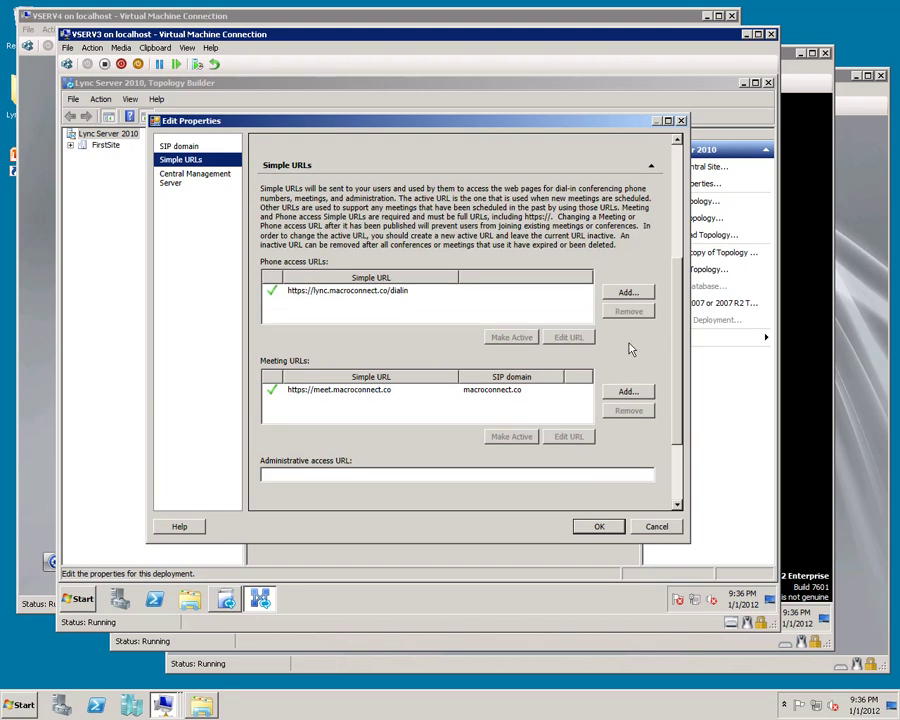
{"action": "left_click", "coordinate": [628, 393]}
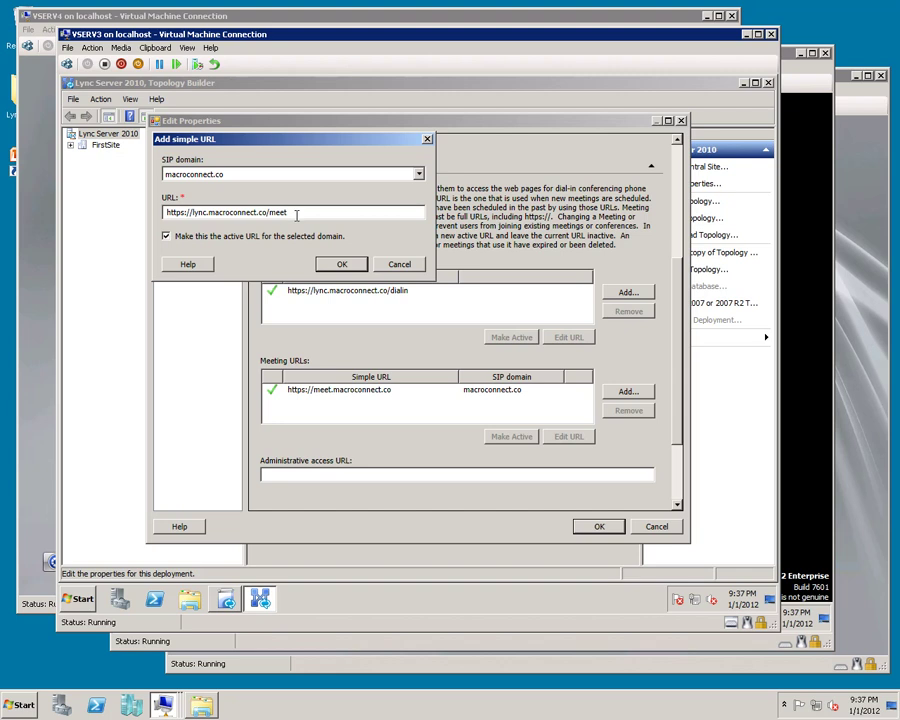
{"action": "left_click", "coordinate": [330, 265]}
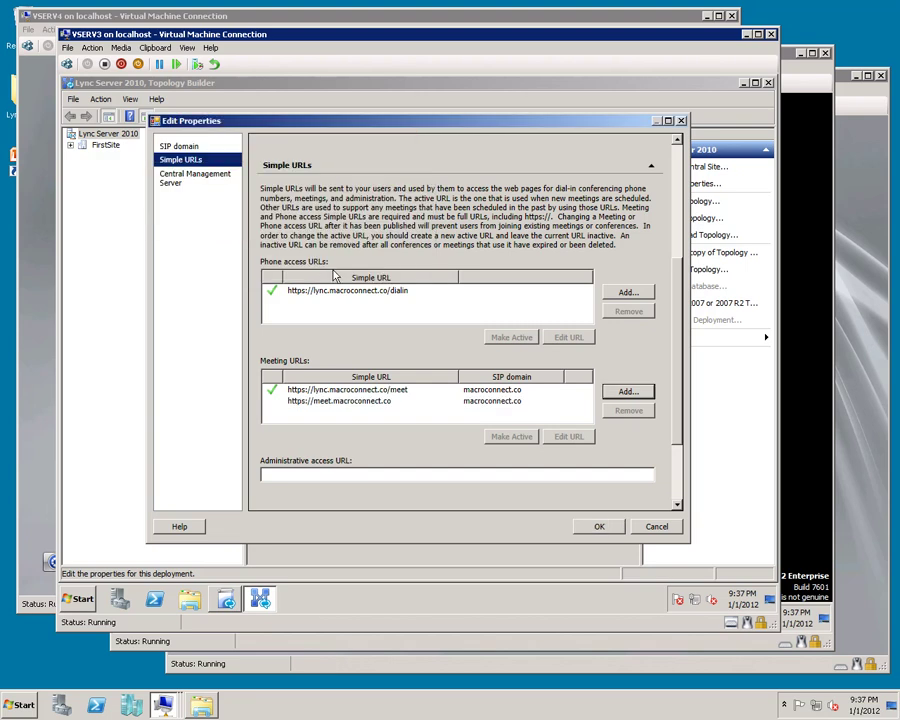
{"action": "left_click", "coordinate": [293, 401]}
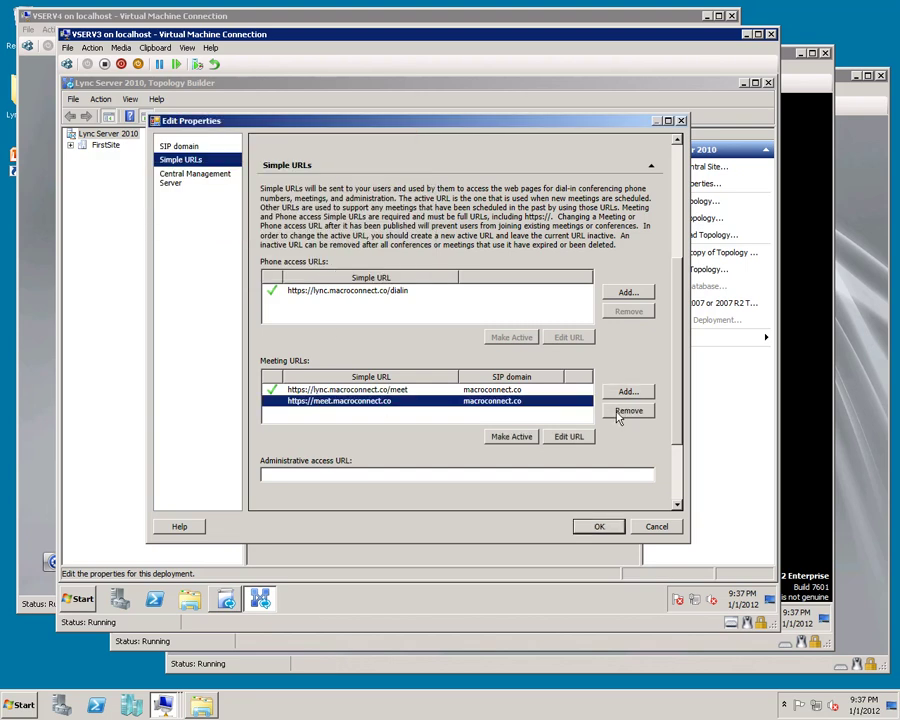
{"action": "left_click", "coordinate": [628, 411]}
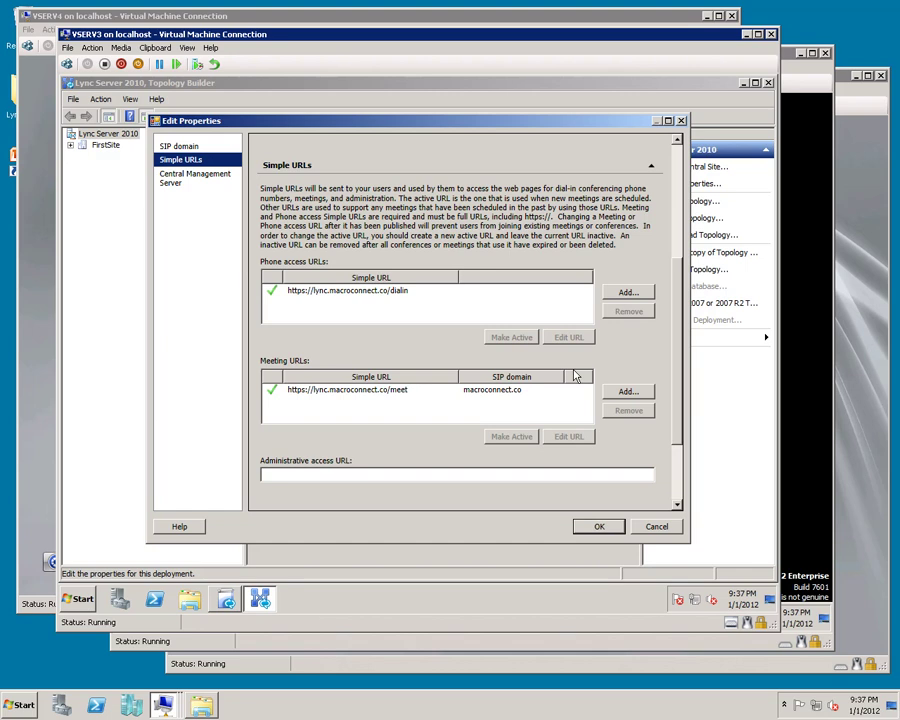
{"action": "scroll", "coordinate": [473, 256], "scroll_direction": "down", "scroll_amount": 3}
{"action": "left_click", "coordinate": [460, 403]}
{"action": "type", "text": "https://lync.macroconnect.co/admin"}
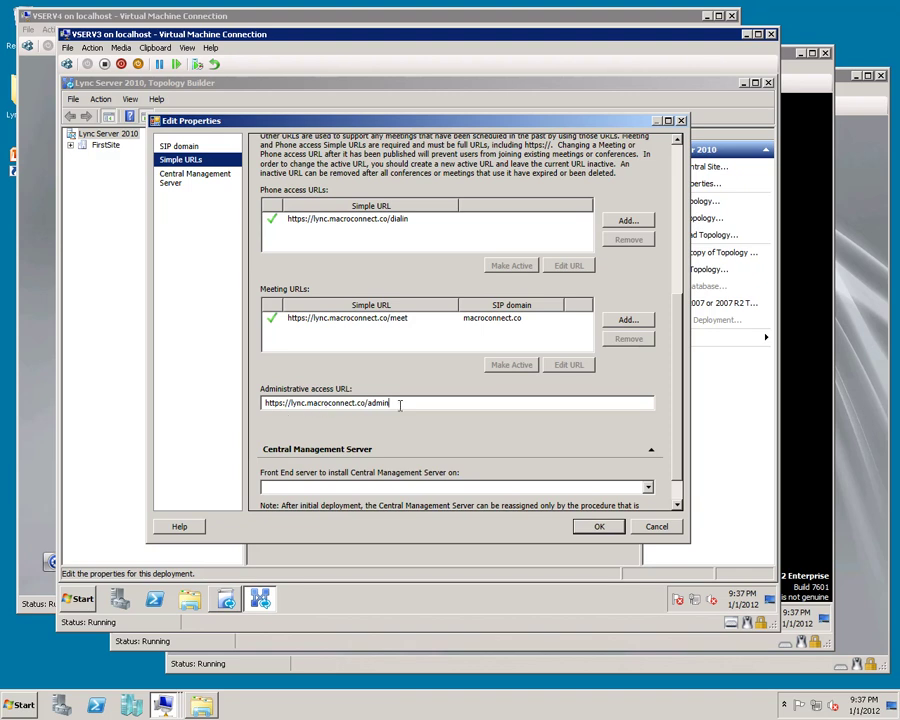
Host the Central Management Server on vserv3.macroconnect.local, save, and begin publishing the topology.
{"action": "left_click", "coordinate": [647, 487]}
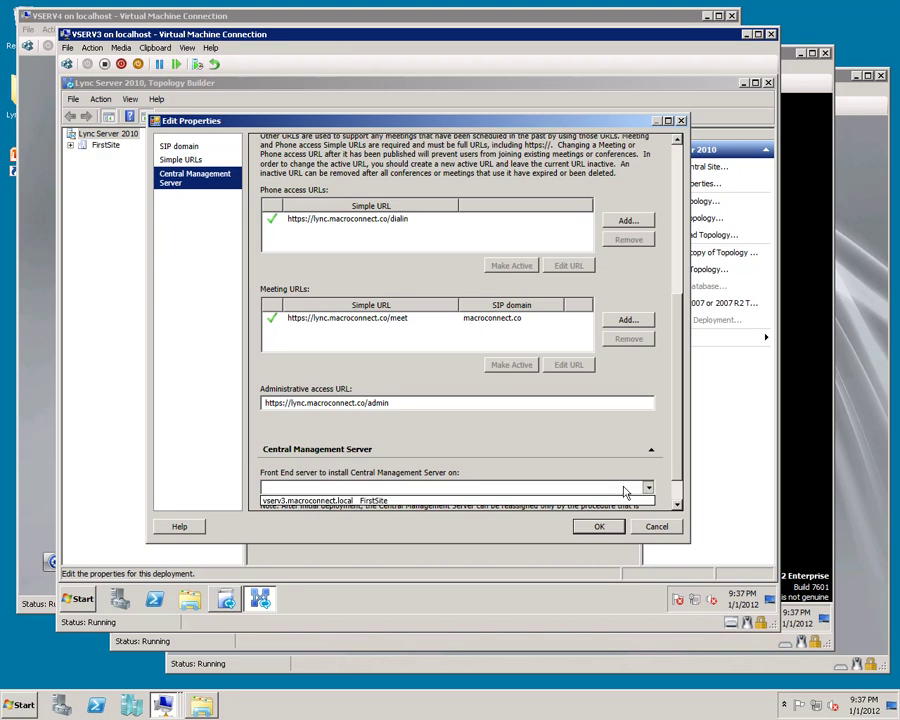
{"action": "left_click", "coordinate": [396, 501]}
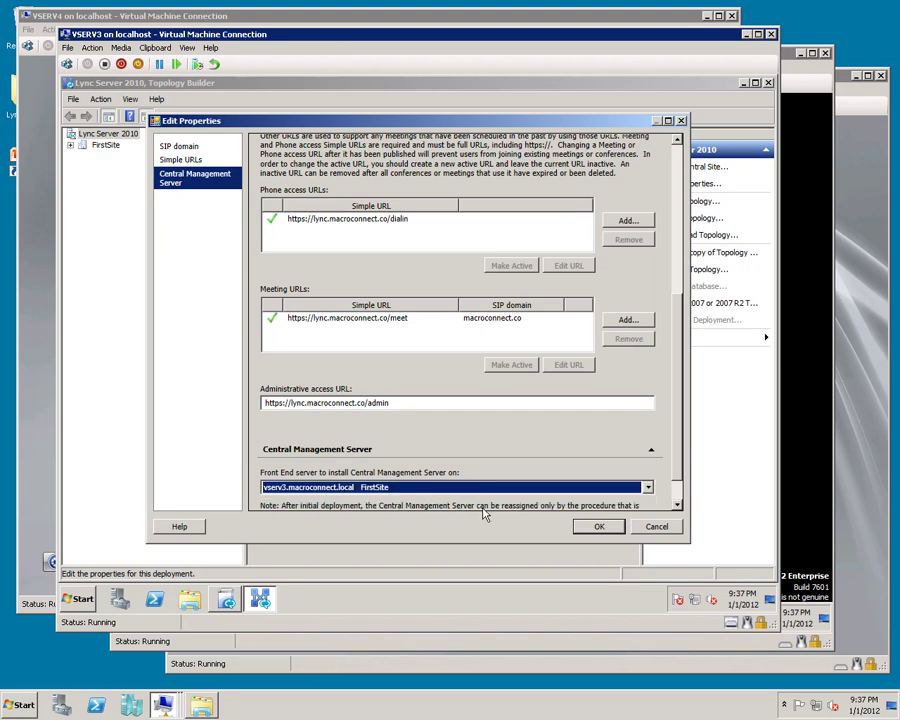
{"action": "left_click", "coordinate": [591, 525]}
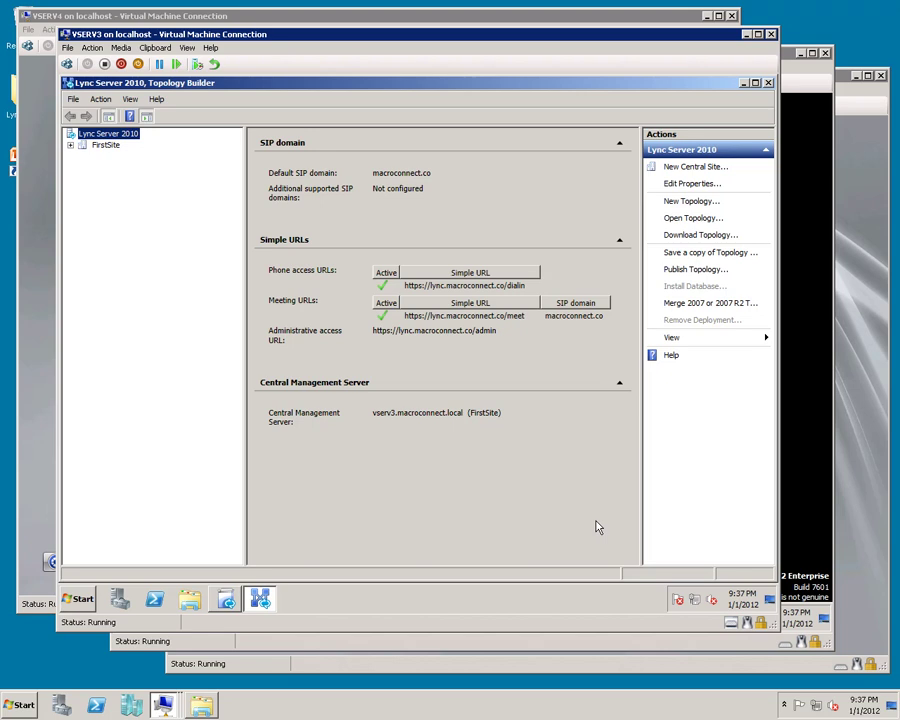
{"action": "left_click", "coordinate": [684, 272]}
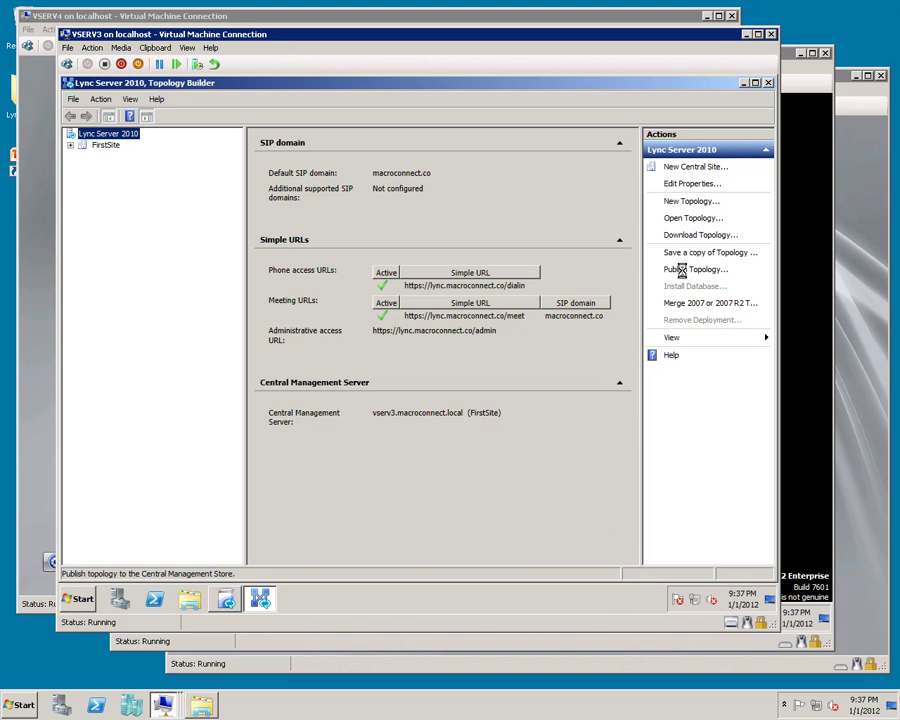